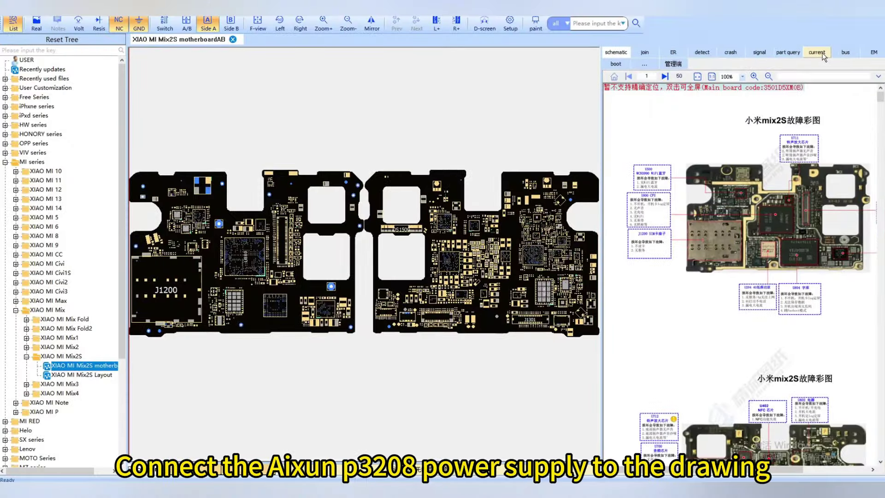
- Select the Aixun P3208(6) power supply as the current-test device and connect to it
{"action": "left_click", "coordinate": [824, 55]}
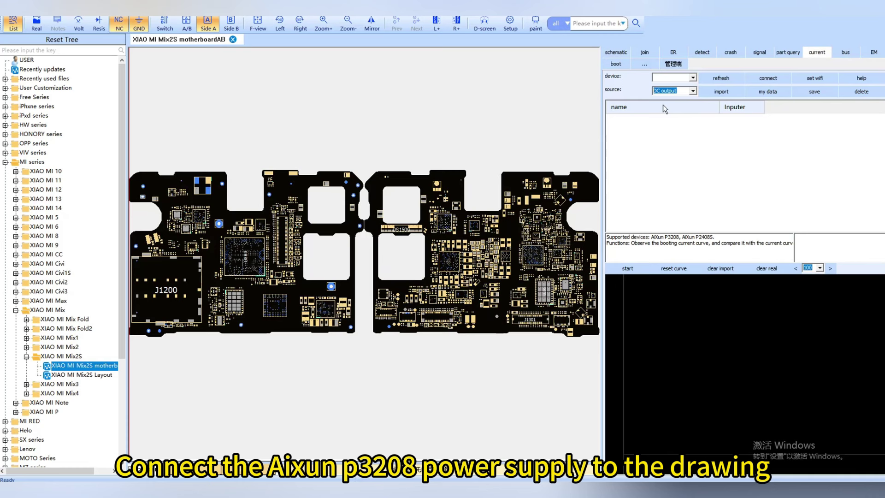
{"action": "left_click", "coordinate": [731, 76]}
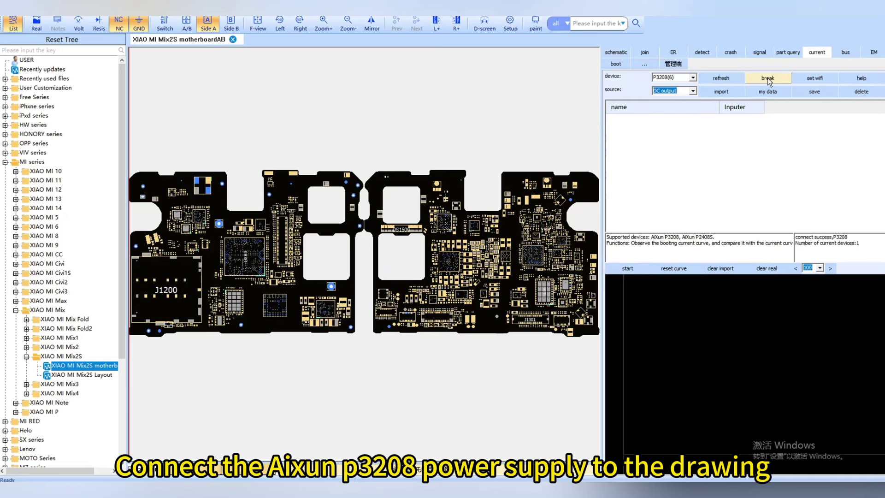
- List the drawing's stored current records and overlay Standard booting current02 on the graph
{"action": "left_click", "coordinate": [776, 90]}
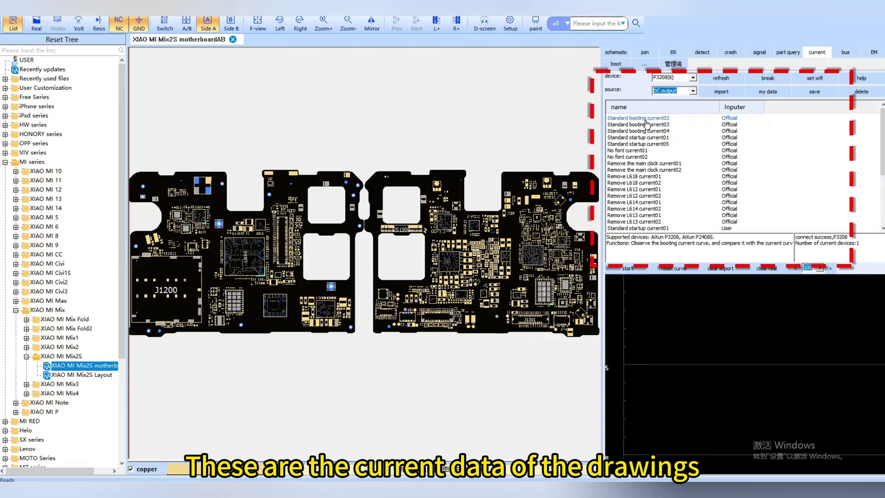
{"action": "left_click", "coordinate": [648, 119]}
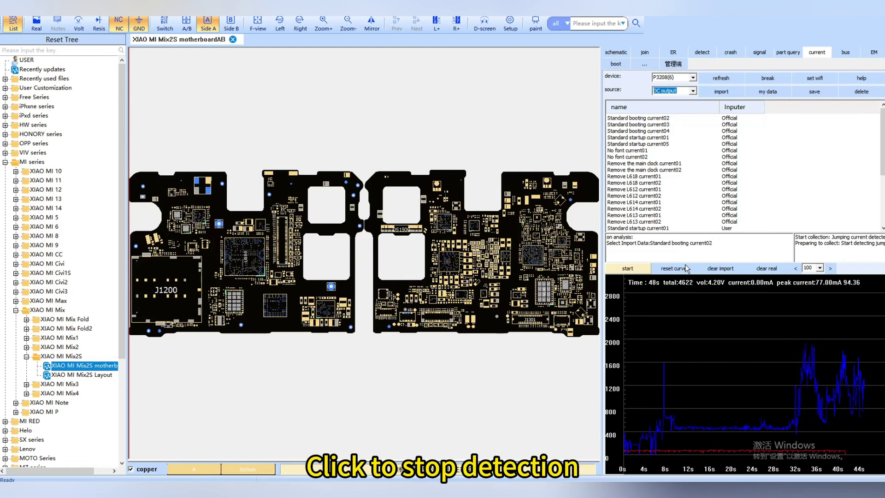
- Compare the live curve against records from Standard booting current03 through Remove L618 current01
{"action": "left_click", "coordinate": [654, 126]}
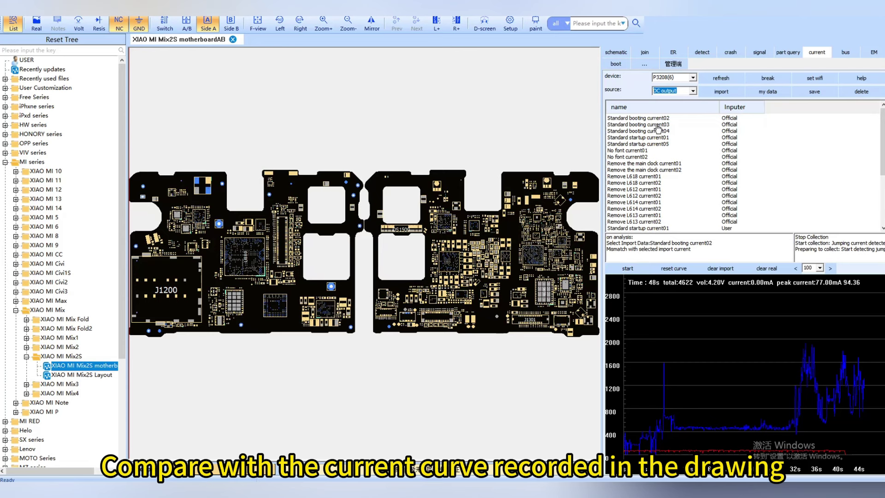
{"action": "left_click", "coordinate": [663, 132]}
{"action": "left_click", "coordinate": [664, 137]}
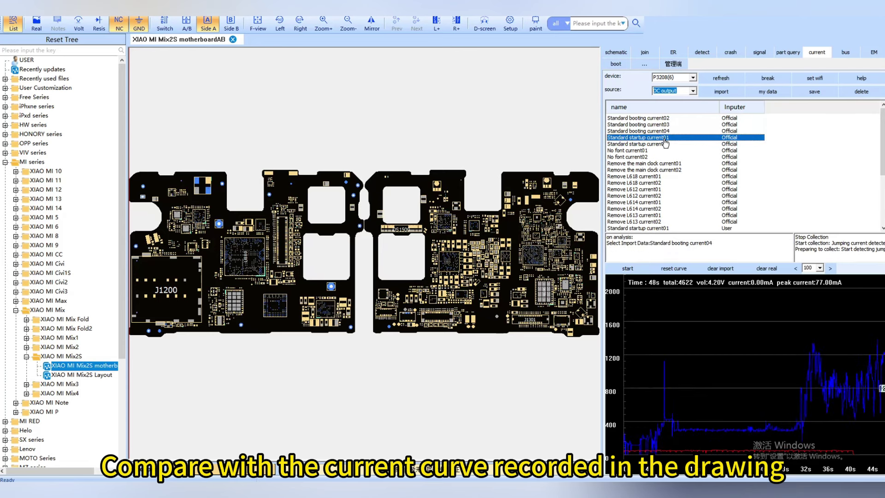
{"action": "left_click", "coordinate": [642, 150]}
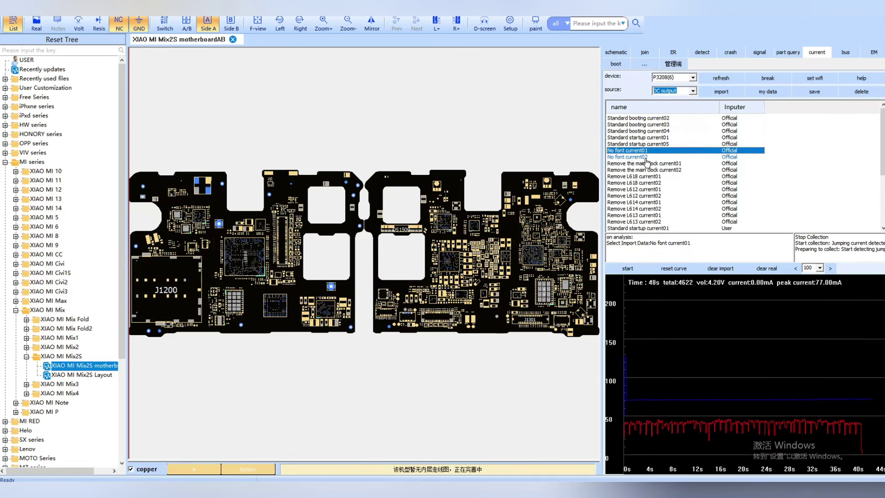
{"action": "left_click", "coordinate": [653, 164]}
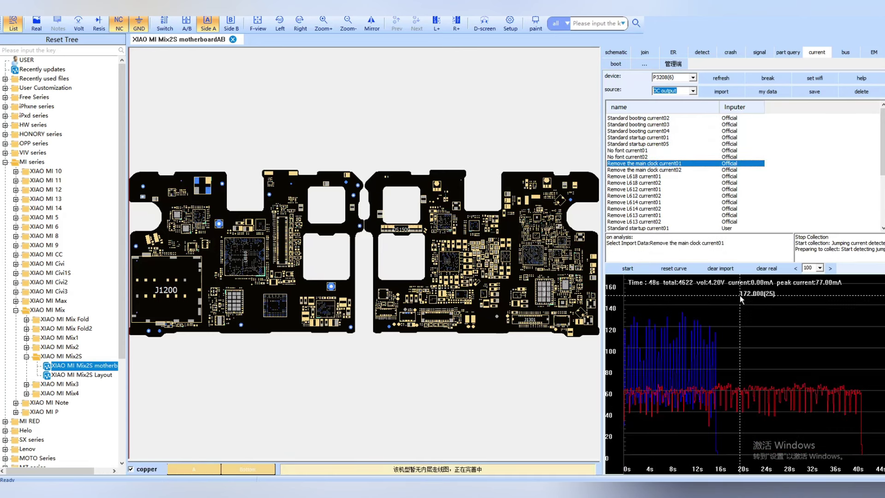
{"action": "left_click", "coordinate": [658, 170]}
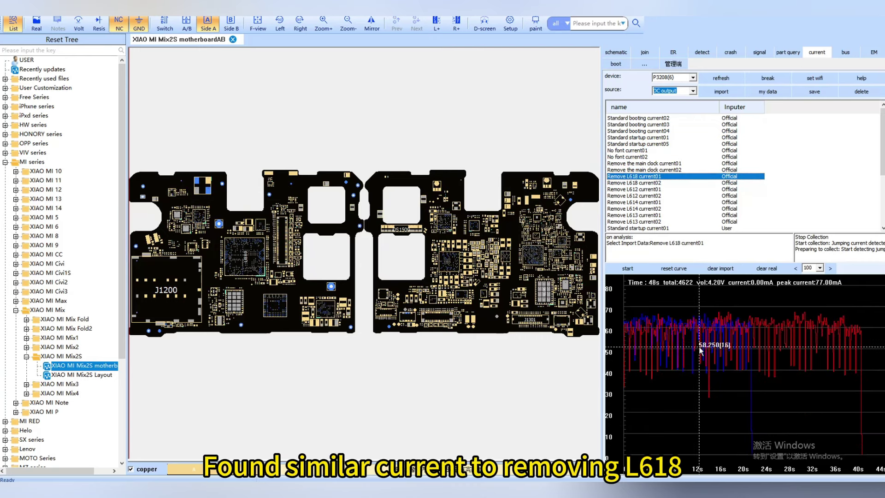
{"action": "left_click", "coordinate": [590, 23]}
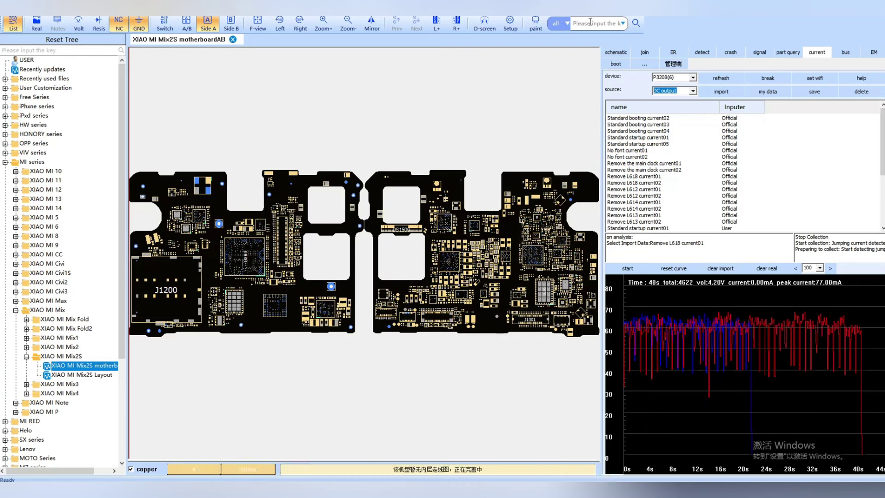
{"action": "type", "text": "L618"}
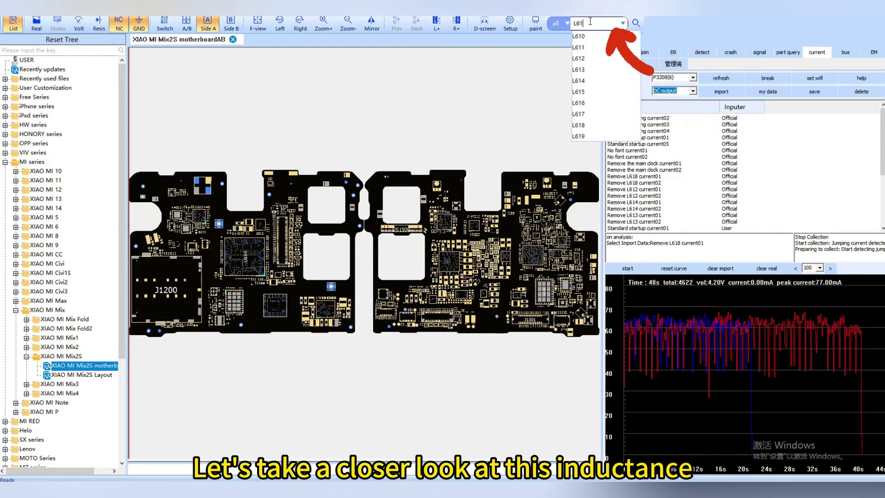
- Show component L618 on the Mix2S board by picking it from the search dropdown
{"action": "left_click", "coordinate": [636, 23]}
{"action": "scroll", "coordinate": [419, 247], "scroll_direction": "down", "scroll_amount": 2}
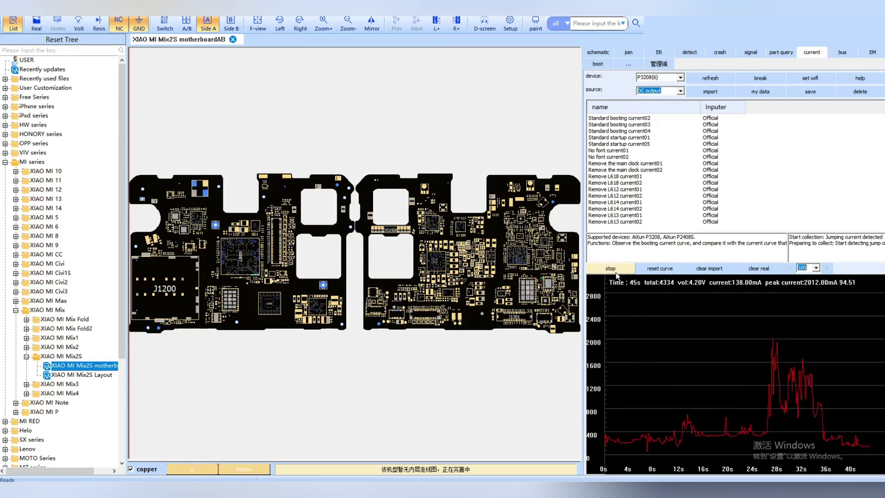
- Overlay Standard booting current02 and 03, then Standard startup current01 and 05, on the new curve
{"action": "left_click", "coordinate": [630, 120]}
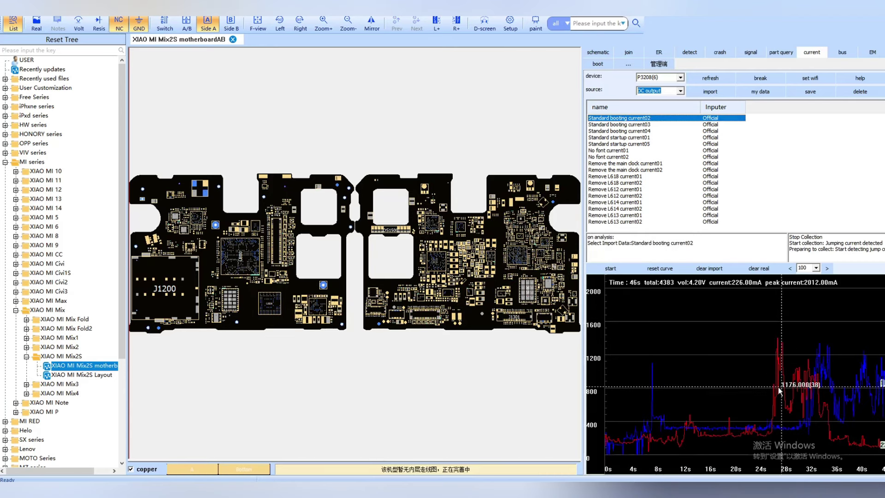
{"action": "left_click", "coordinate": [677, 125]}
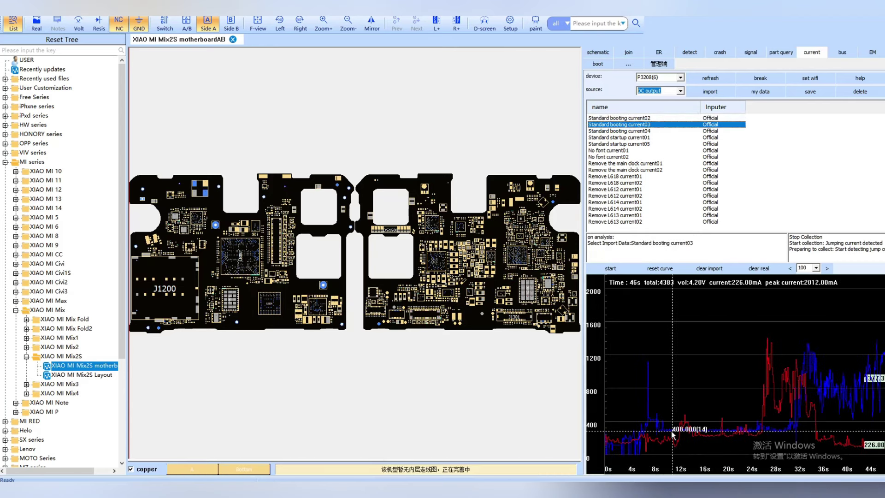
{"action": "left_click", "coordinate": [644, 130]}
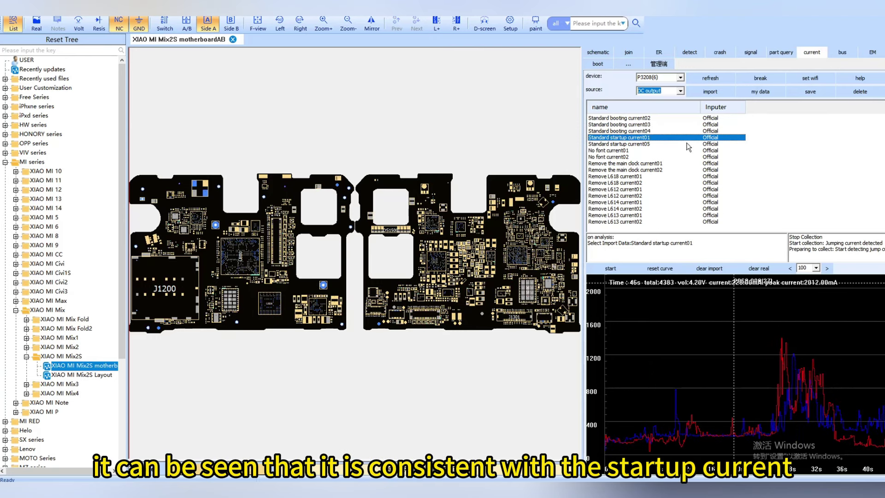
{"action": "left_click", "coordinate": [634, 145]}
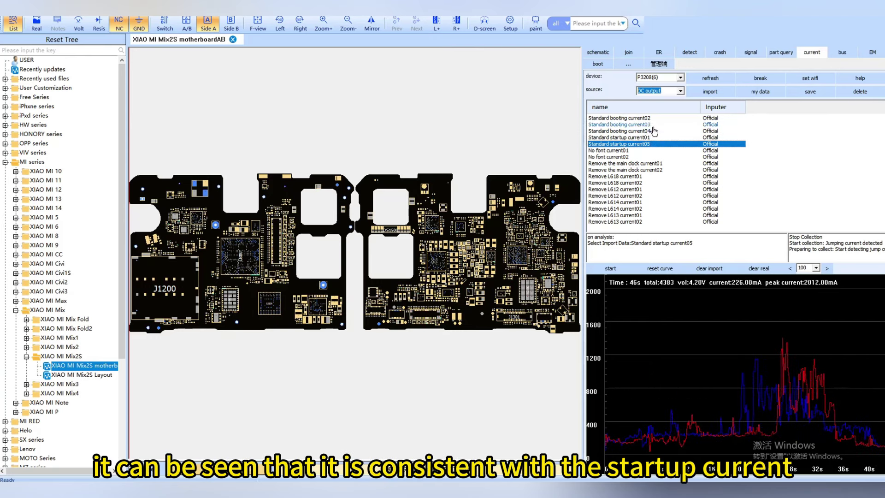